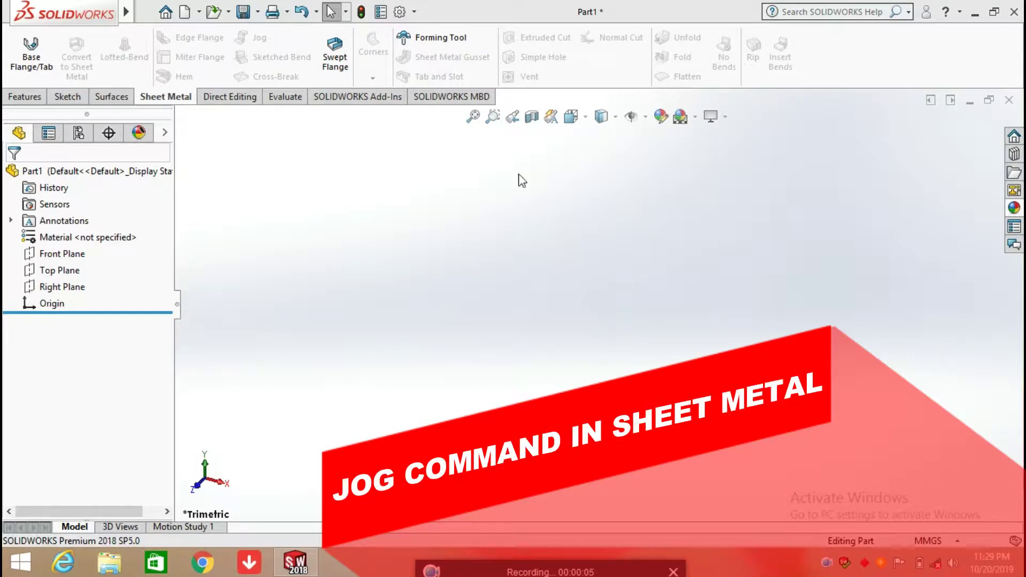
# - On the Front Plane, viewed face-on, sketch a center rectangle centred on the origin
pyautogui.click(63, 254)
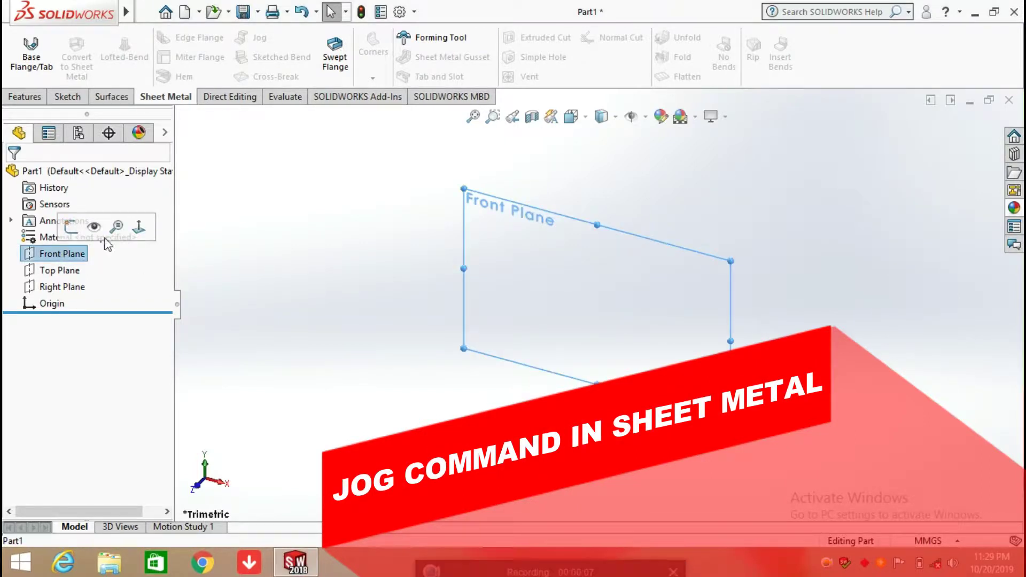
pyautogui.click(140, 225)
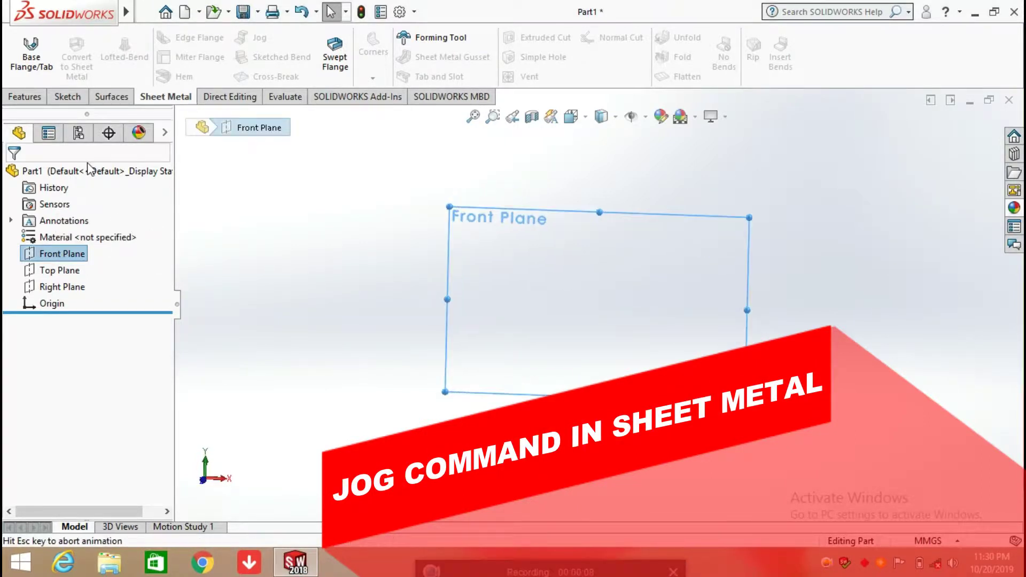
pyautogui.click(78, 99)
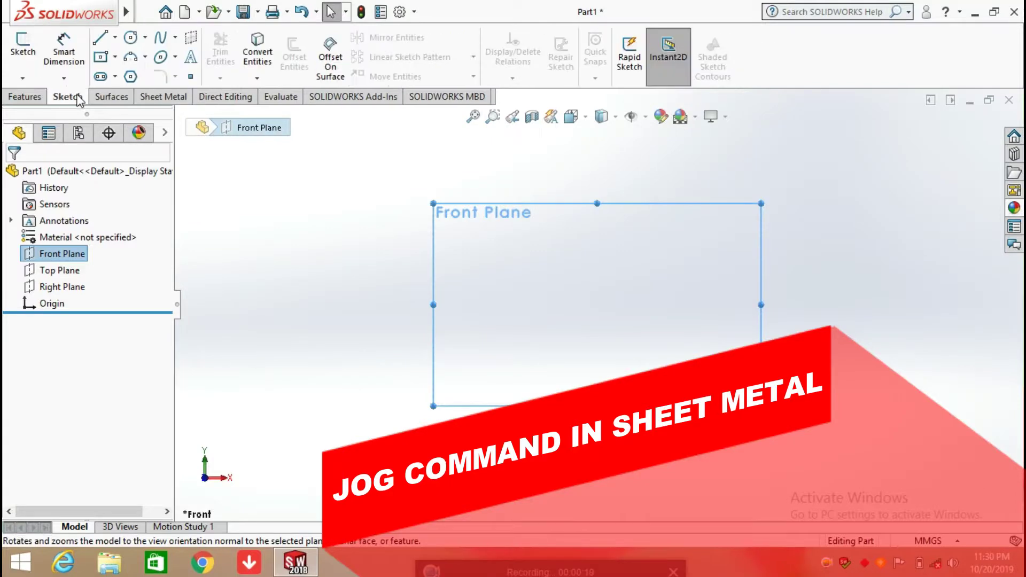
pyautogui.click(114, 57)
pyautogui.click(149, 94)
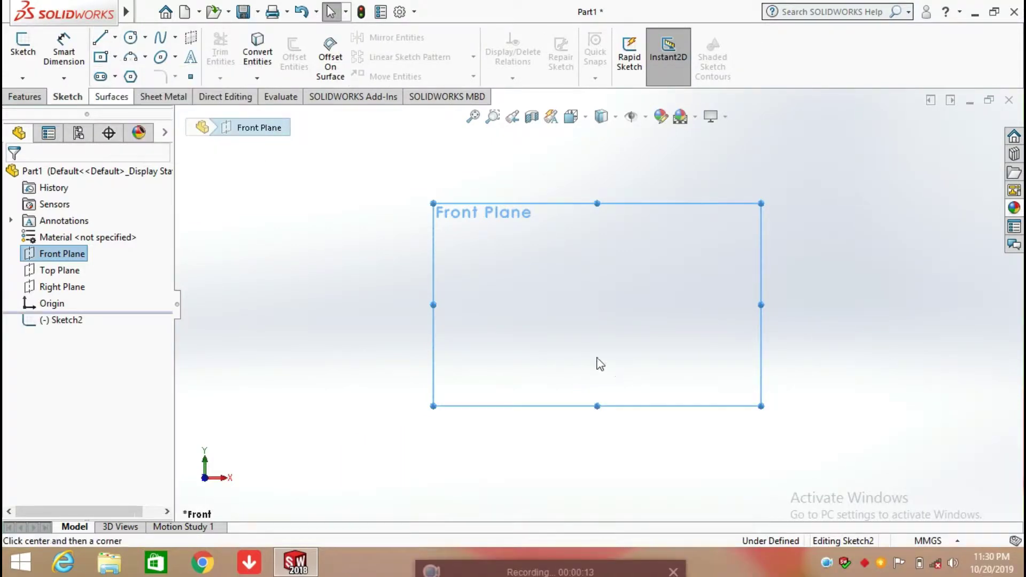
pyautogui.click(597, 304)
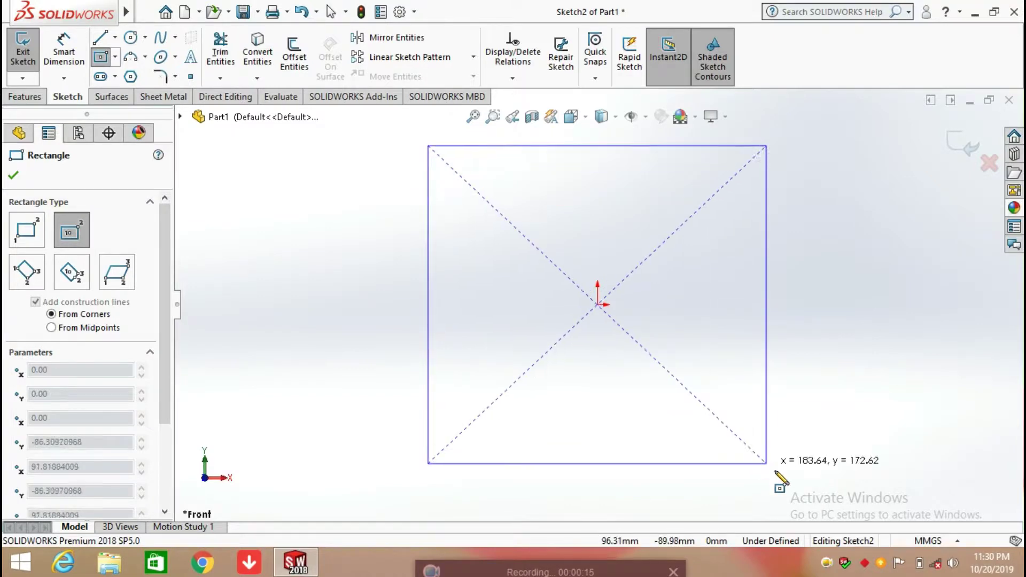
pyautogui.click(795, 452)
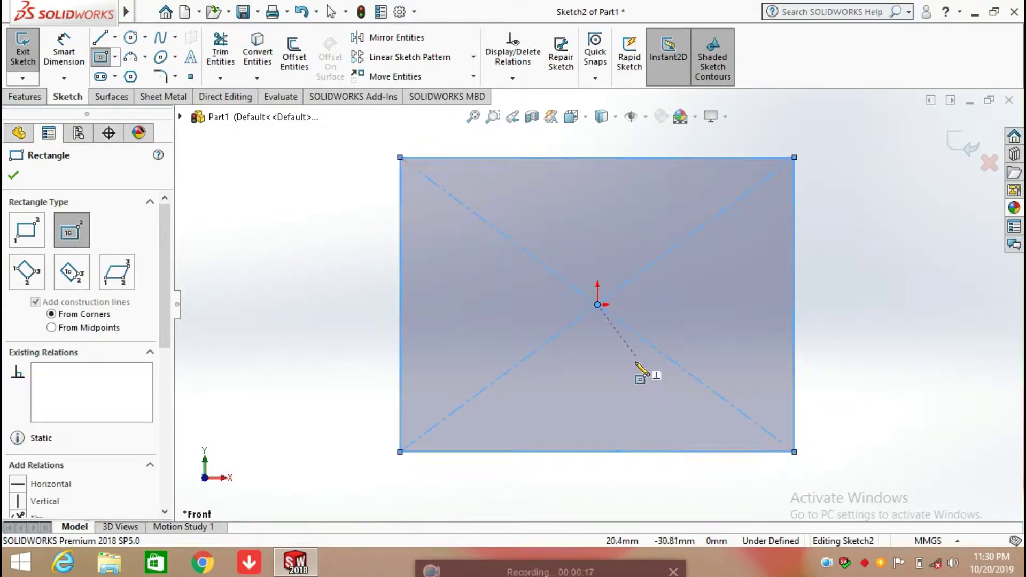
# - Turn the rectangle into a Base Flange with 2.00 mm thickness and K-Factor 0.5
pyautogui.click(166, 96)
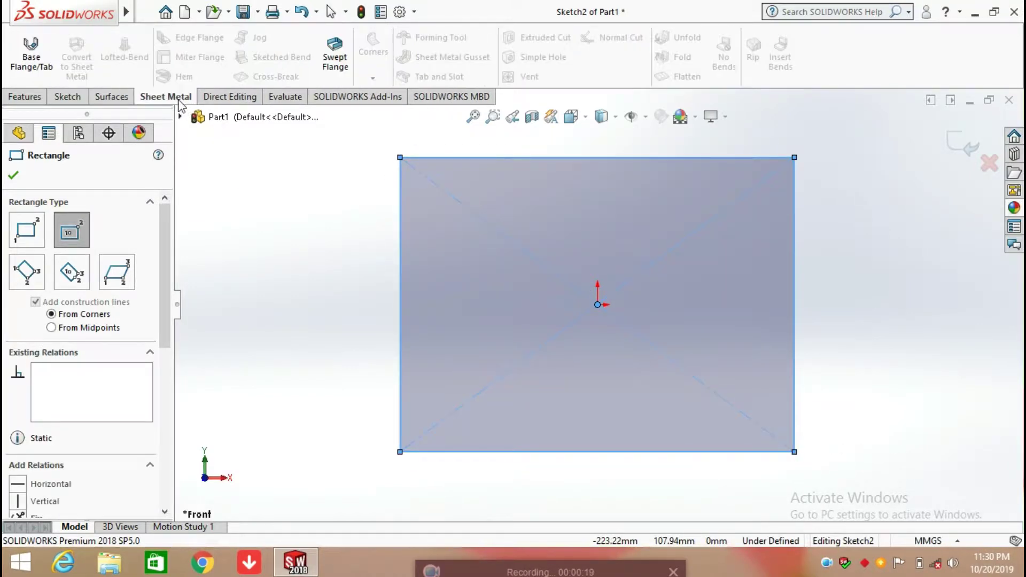
pyautogui.click(31, 65)
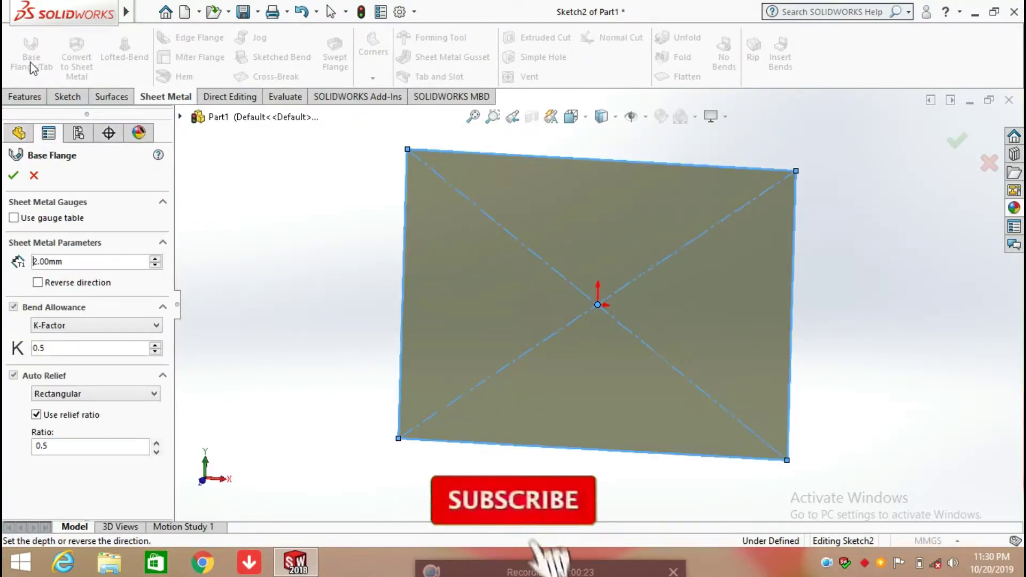
pyautogui.click(9, 174)
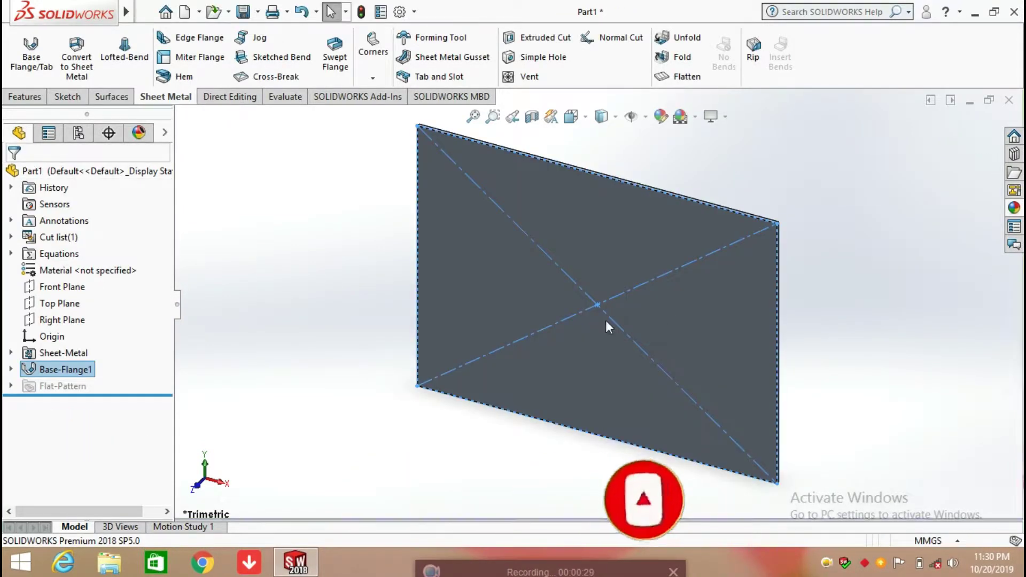
# - Start a Jog on the flange face and sketch a slanted line across the plate
pyautogui.click(665, 311)
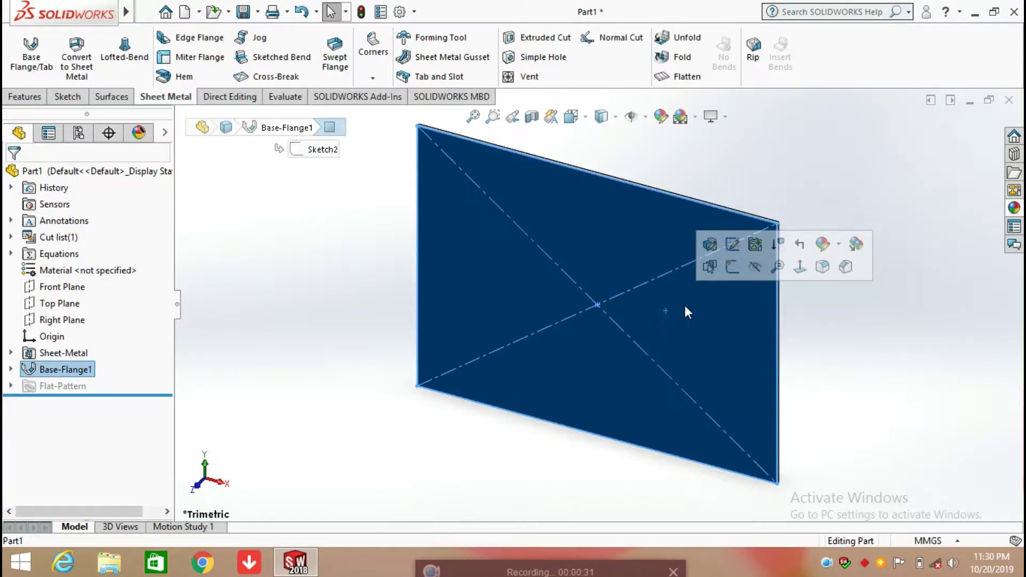
pyautogui.click(800, 267)
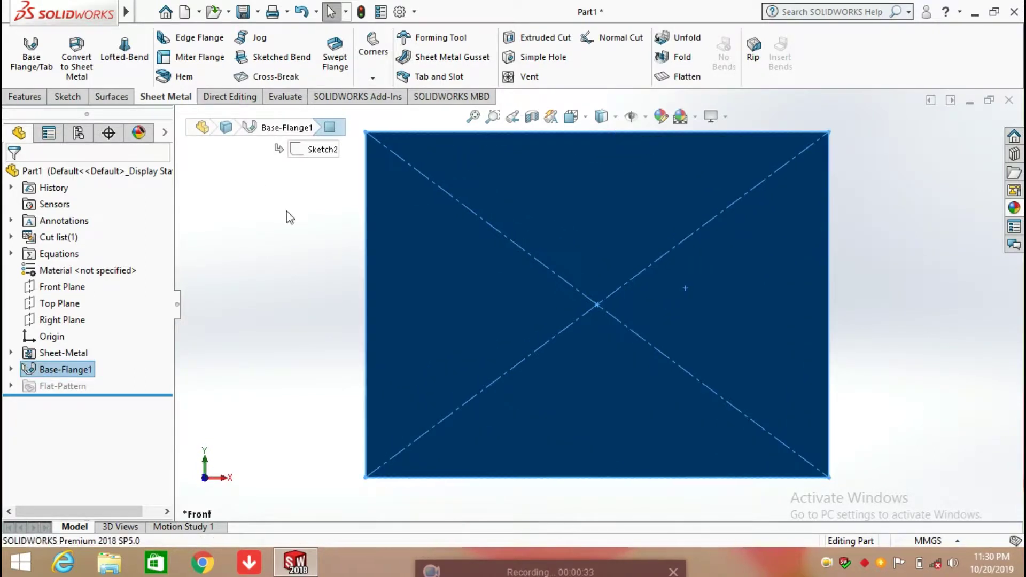
pyautogui.click(262, 41)
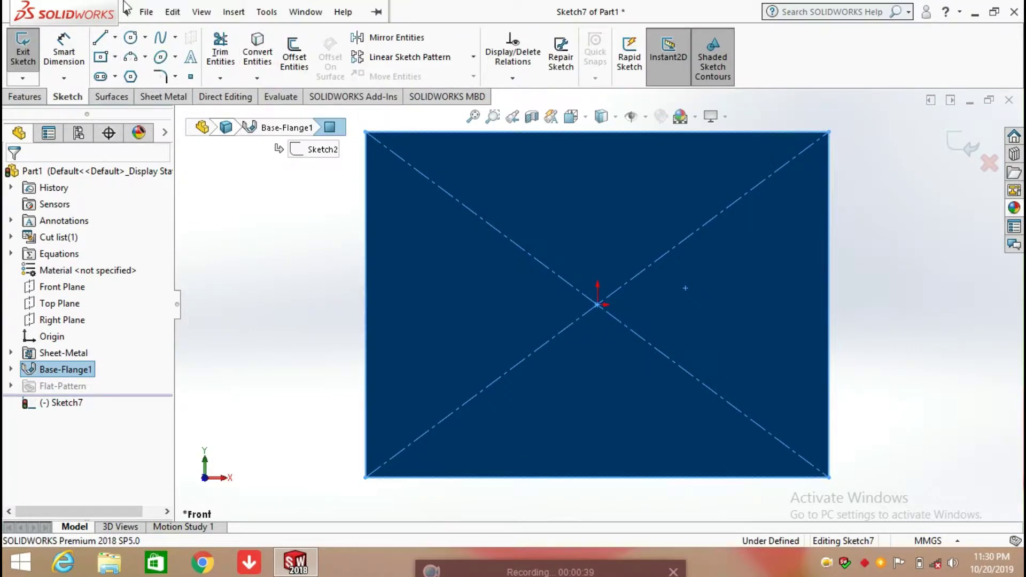
pyautogui.click(101, 38)
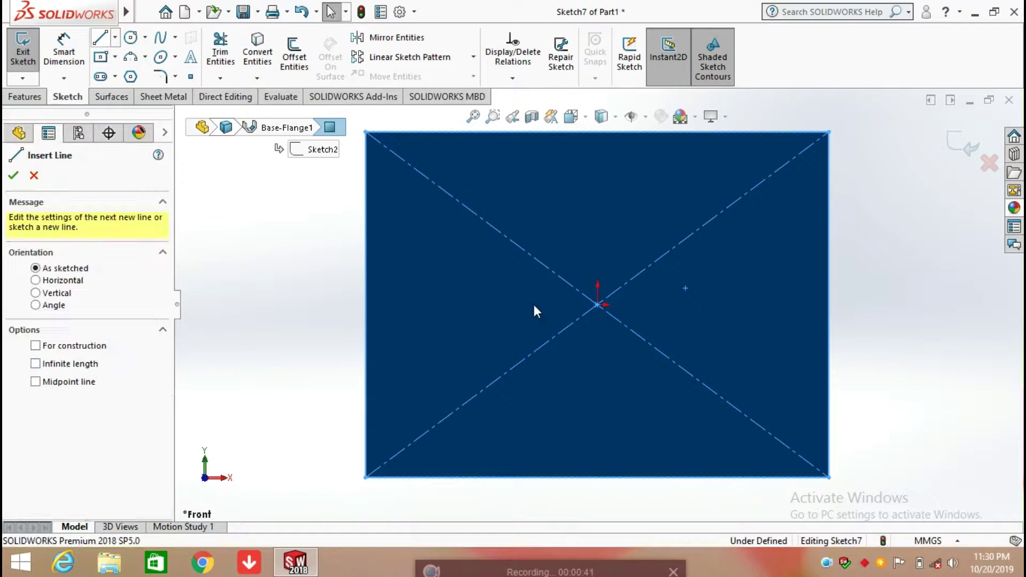
pyautogui.scroll(3, 538, 314)
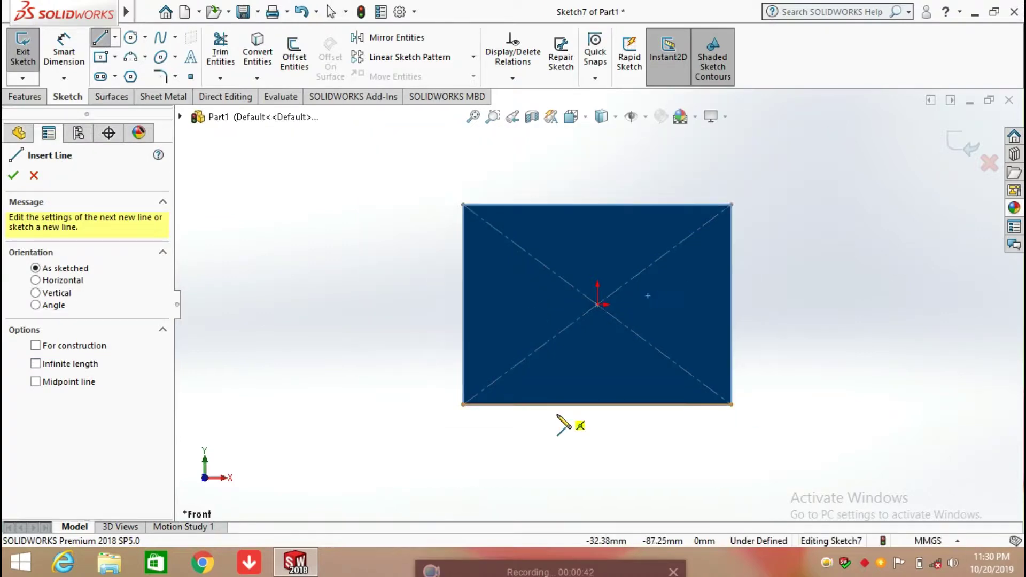
pyautogui.click(532, 440)
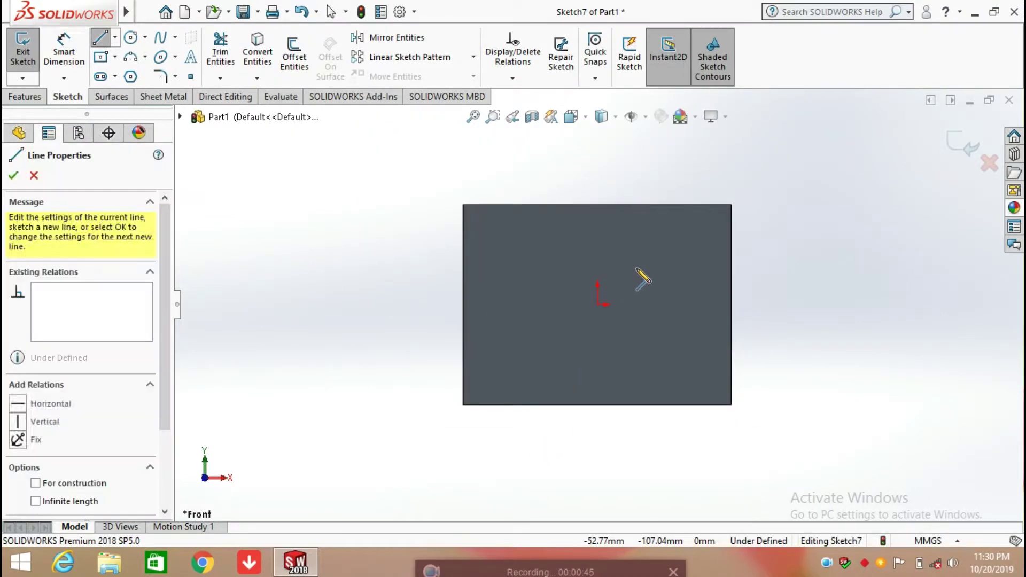
pyautogui.click(608, 177)
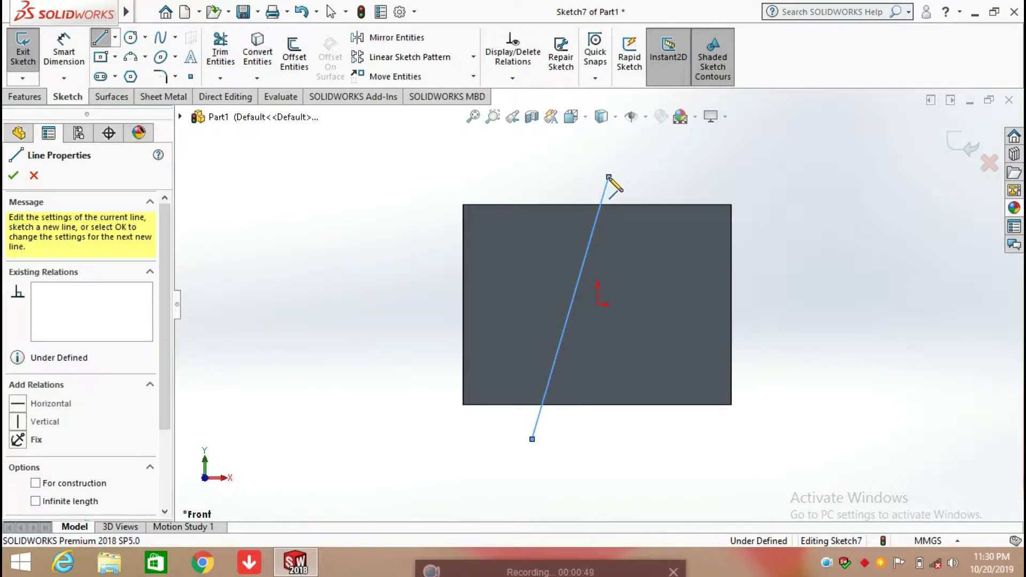
# - Finish the slanted jog line and tilt the view to reveal the Jog settings
pyautogui.rightClick(608, 176)
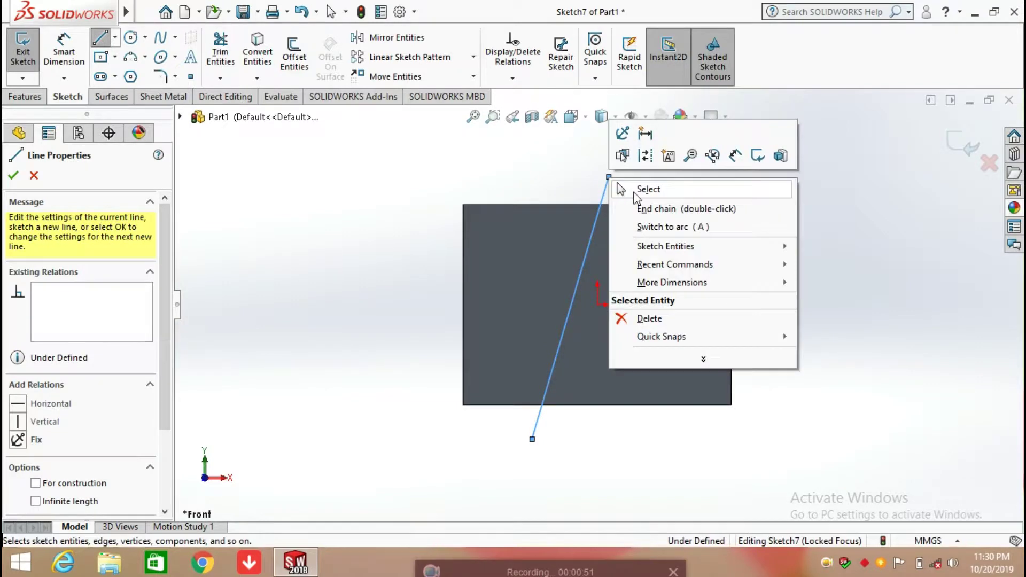
pyautogui.click(634, 192)
pyautogui.moveTo(803, 330); pyautogui.dragTo(699, 346, button='middle')
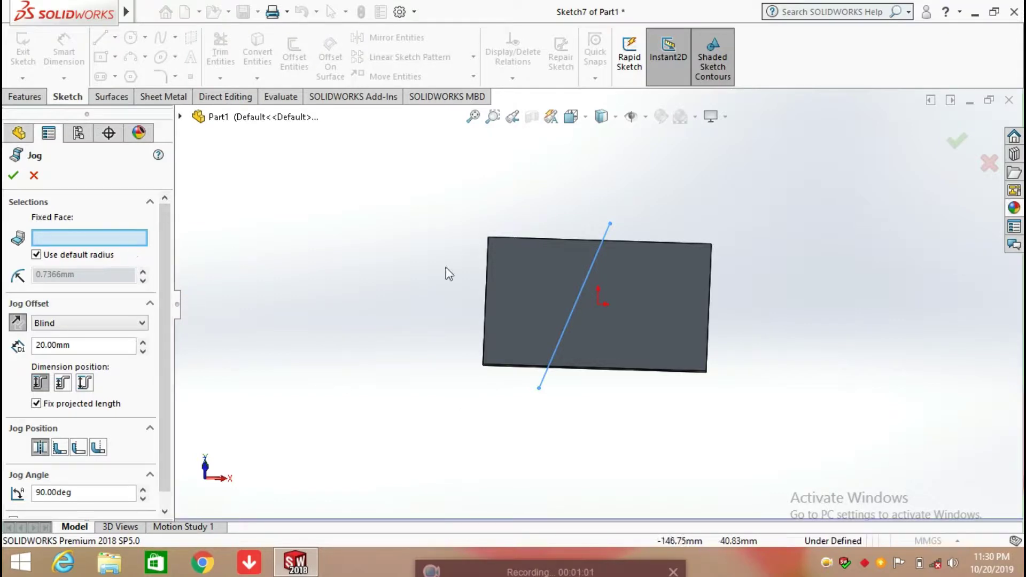
# - Pick Face<1> as the fixed face and give the jog a custom 2 mm bend radius
pyautogui.click(518, 287)
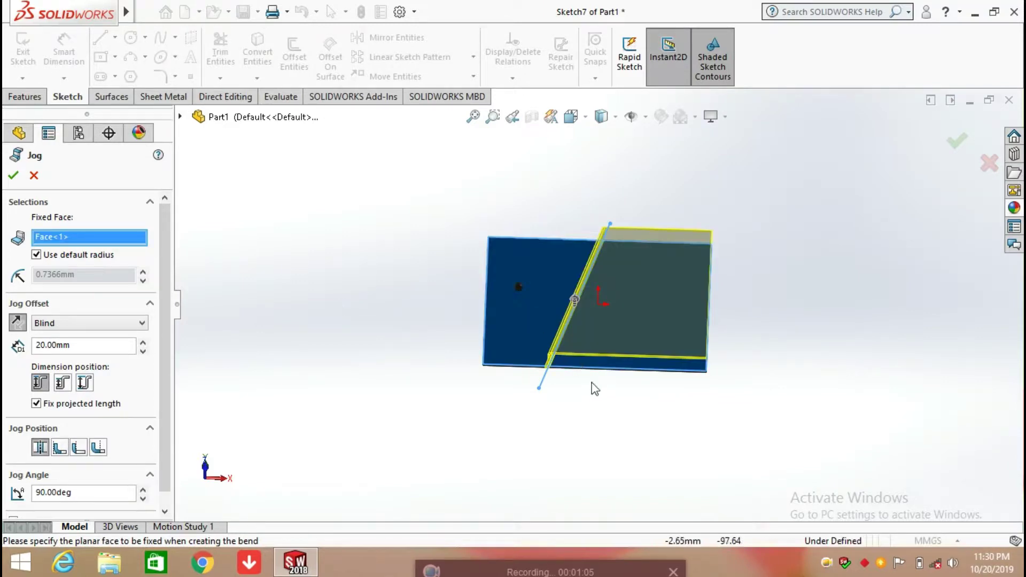
pyautogui.moveTo(598, 383); pyautogui.dragTo(591, 306, button='middle')
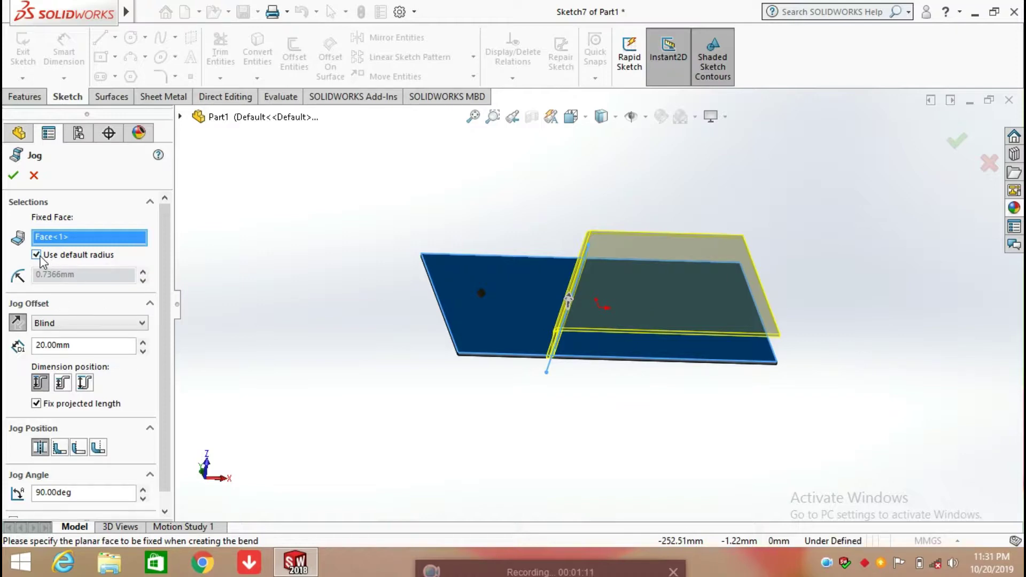
pyautogui.click(42, 256)
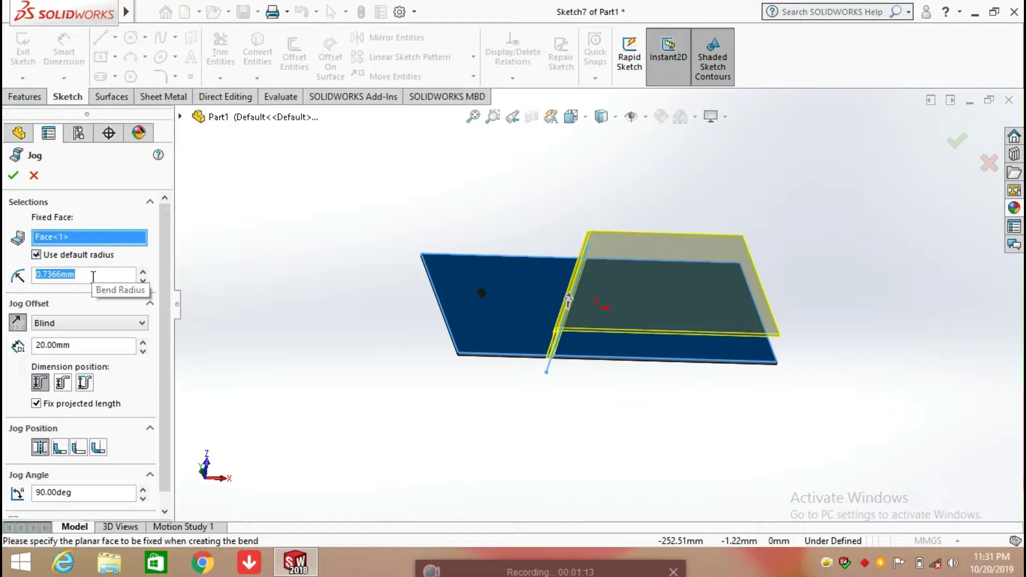
pyautogui.press('BackSpace')
pyautogui.click(273, 294)
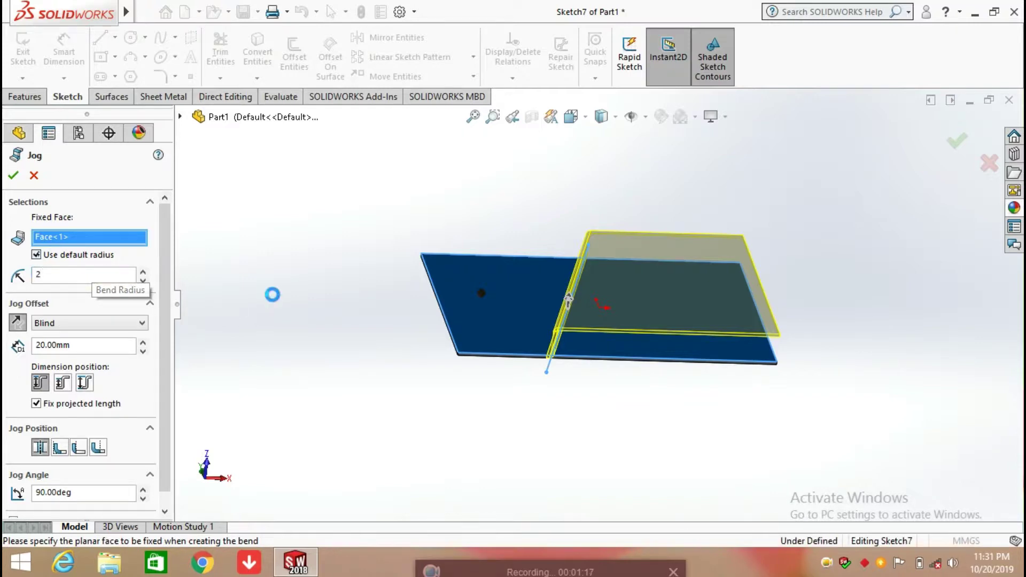
pyautogui.moveTo(592, 316); pyautogui.dragTo(626, 281, button='middle')
pyautogui.scroll(-3, 625, 279)
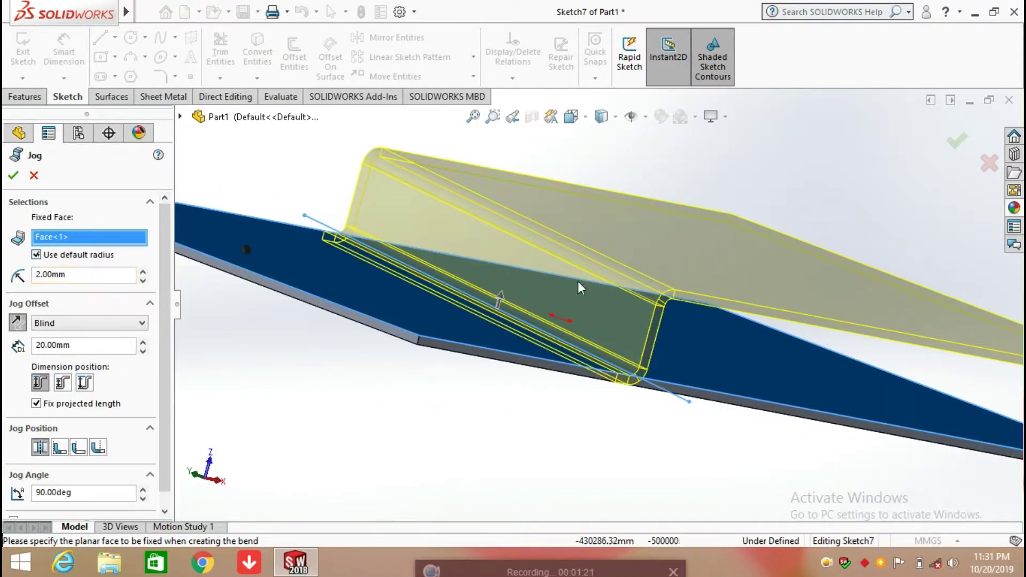
pyautogui.scroll(-1, 166, 305)
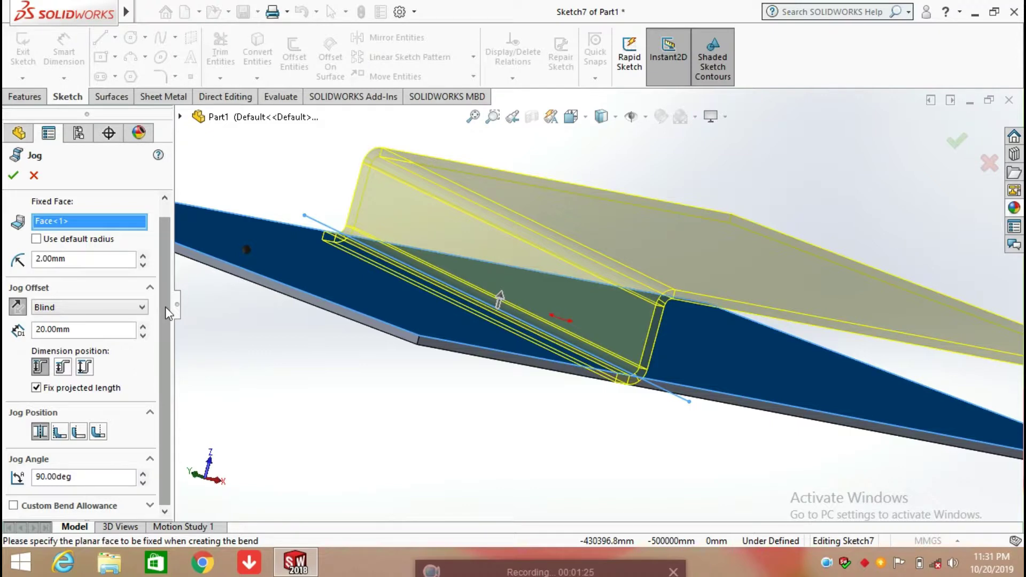
# - Keep the jog offset as Blind and raise its distance to 40.00mm
pyautogui.click(136, 310)
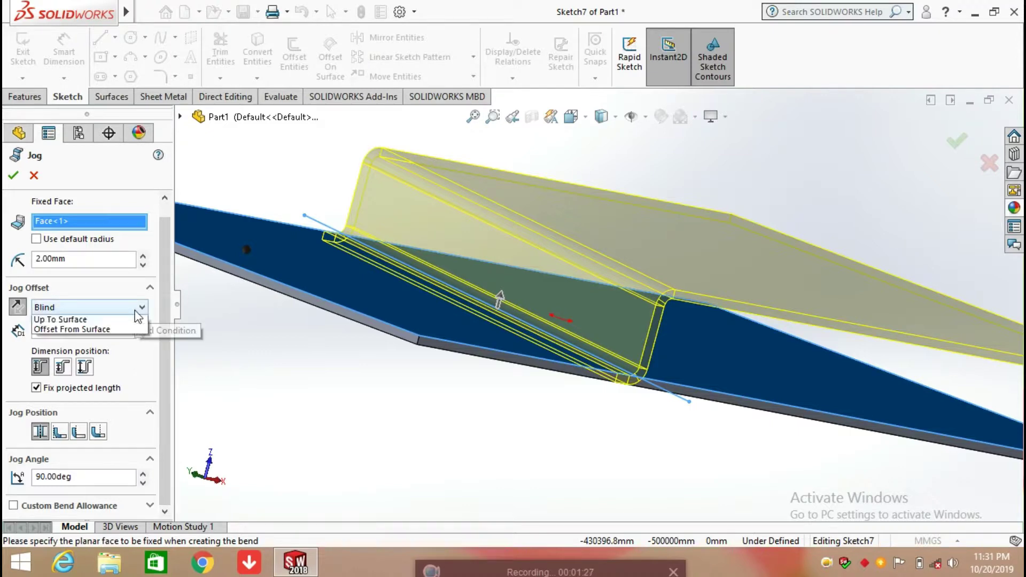
pyautogui.click(135, 312)
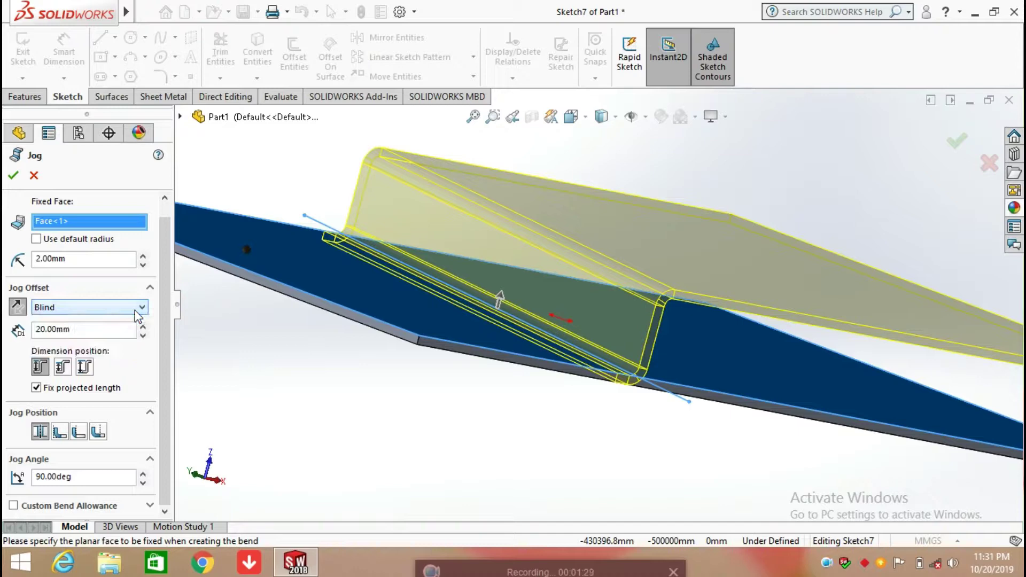
pyautogui.click(141, 312)
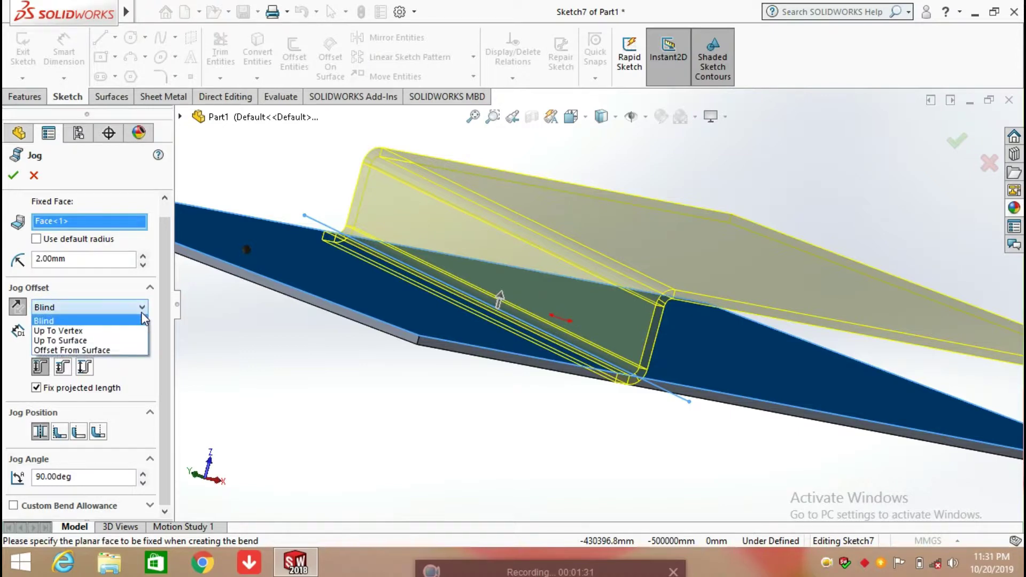
pyautogui.click(142, 313)
pyautogui.click(141, 310)
pyautogui.click(141, 311)
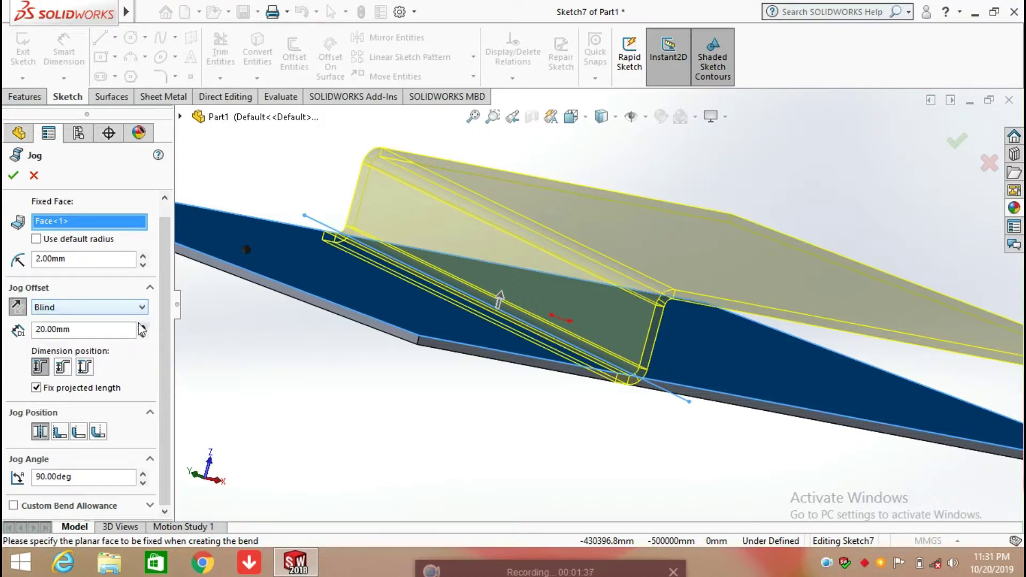
pyautogui.click(142, 328)
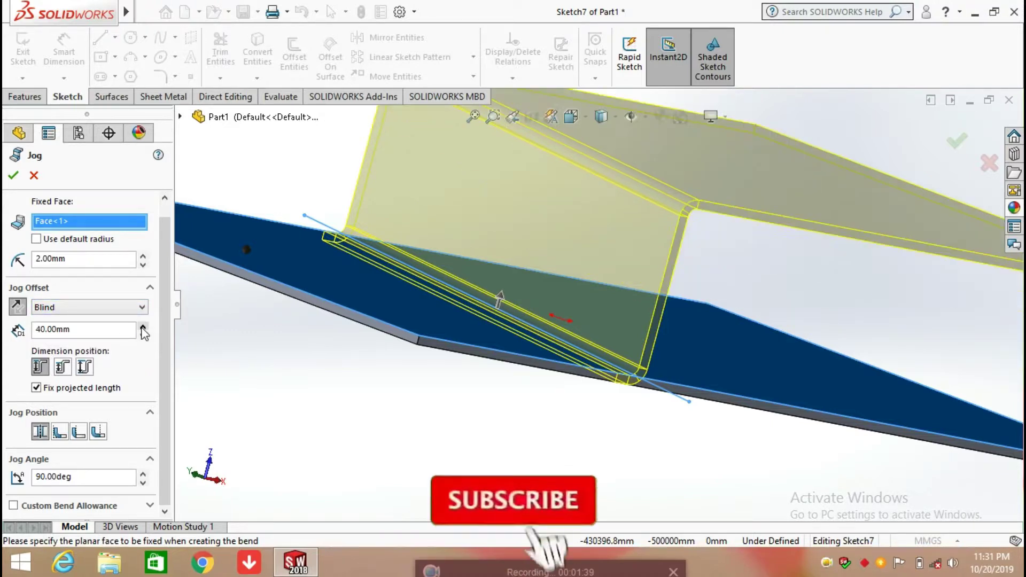
pyautogui.scroll(6, 476, 317)
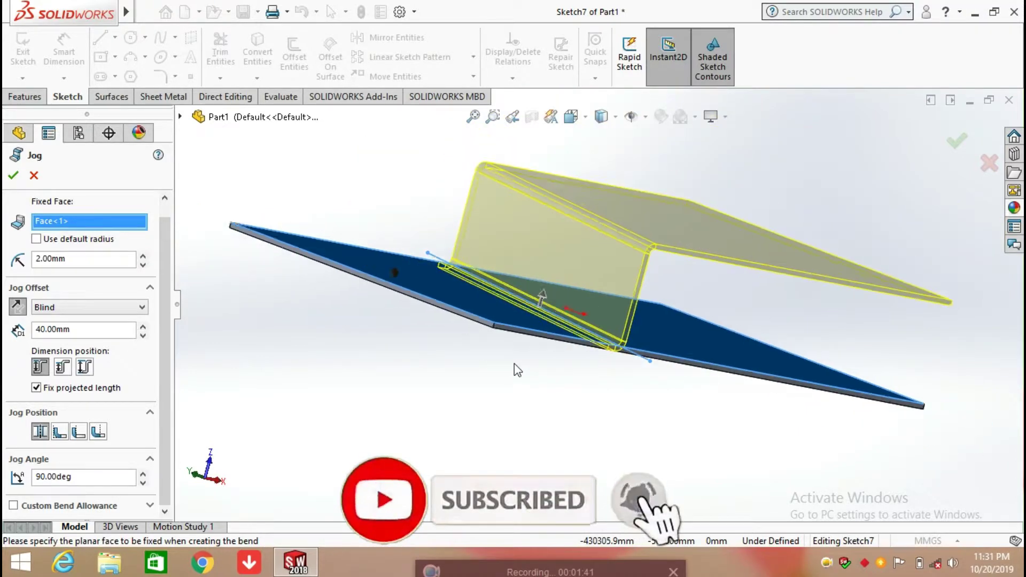
pyautogui.moveTo(514, 361); pyautogui.dragTo(451, 343, button='middle')
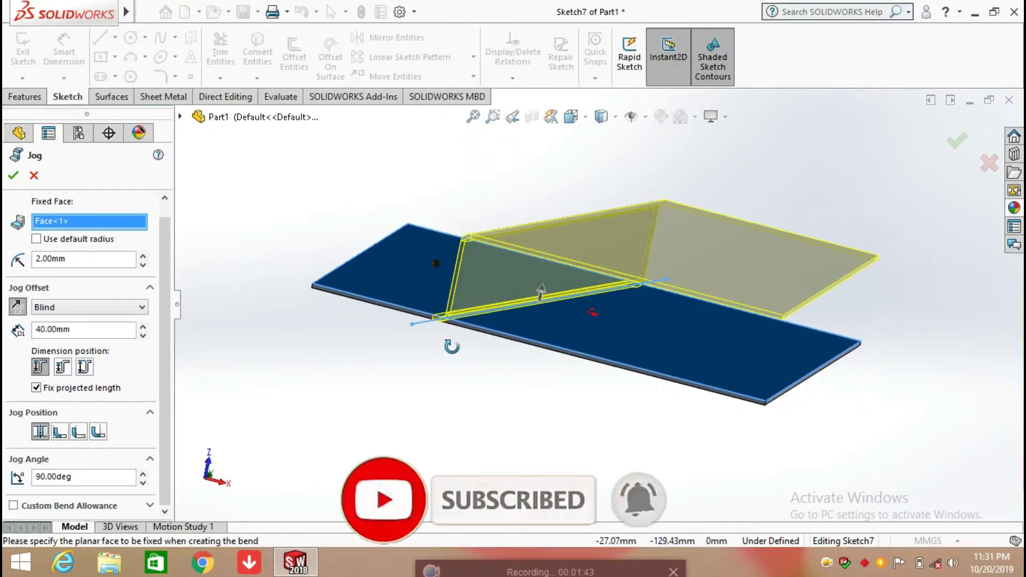
pyautogui.click(63, 367)
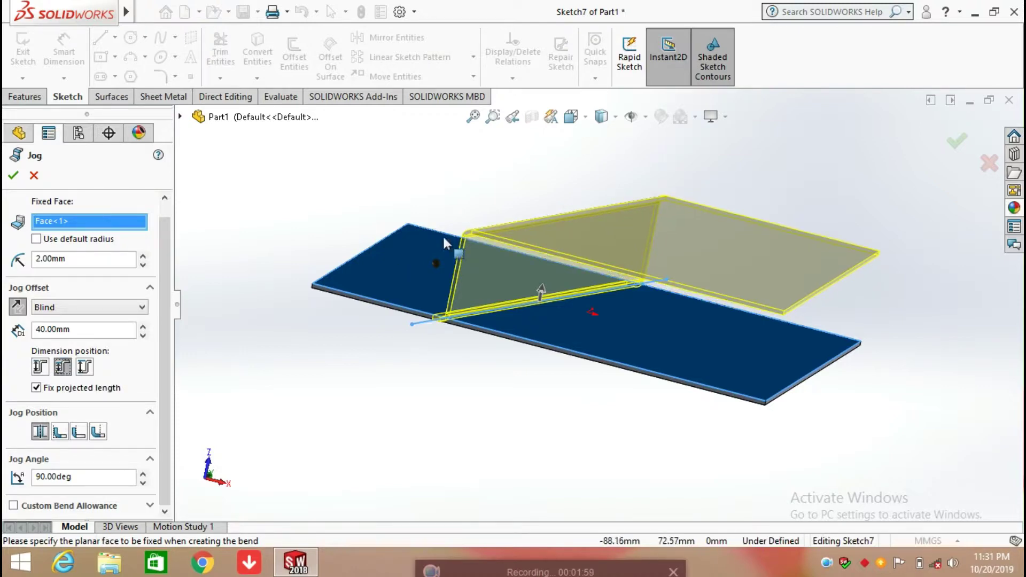
pyautogui.moveTo(602, 243); pyautogui.dragTo(651, 200, button='middle')
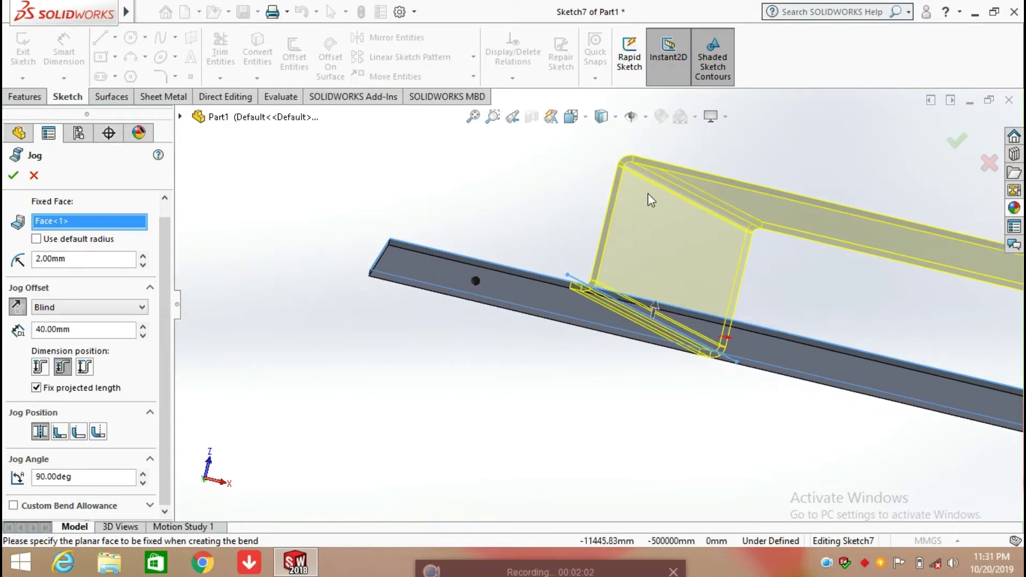
pyautogui.click(87, 368)
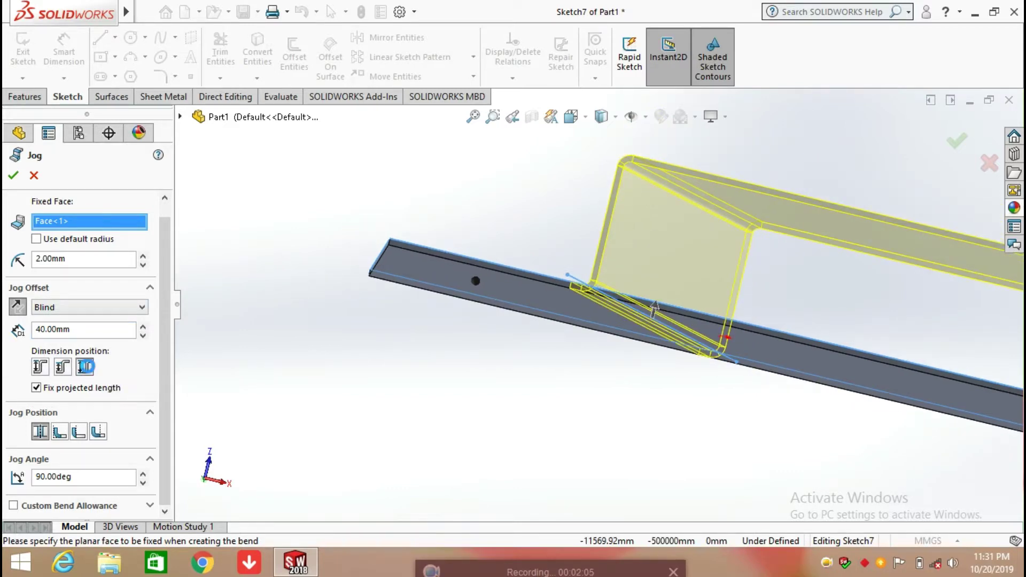
pyautogui.click(40, 369)
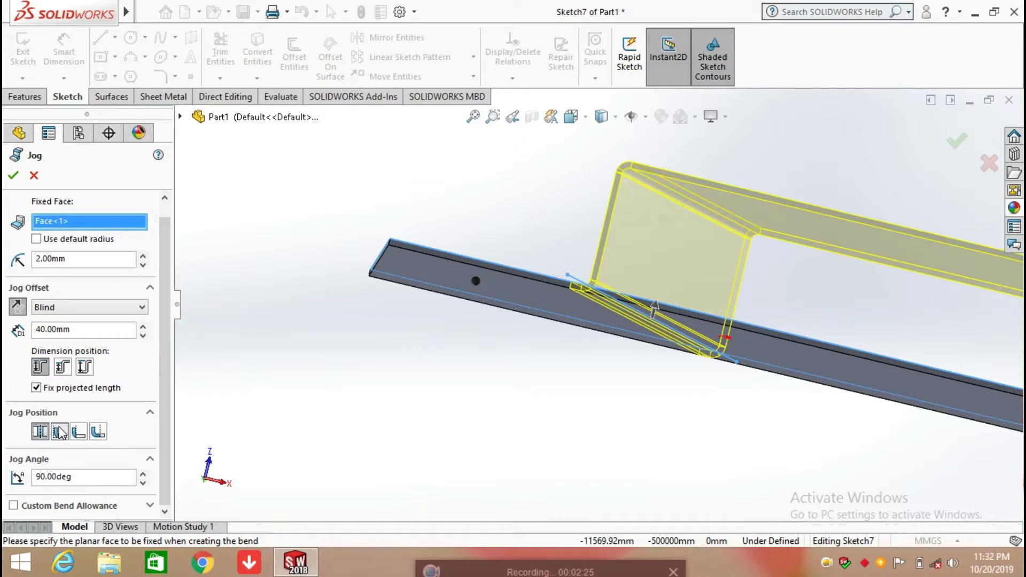
# - Try Material Inside and Material Outside, then settle the jog position on Bend Outside
pyautogui.click(61, 432)
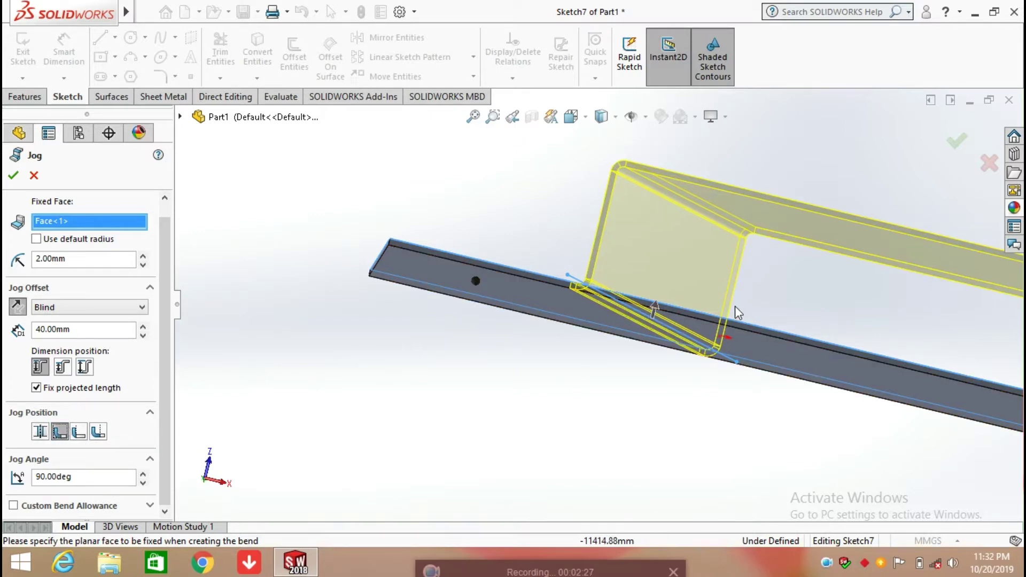
pyautogui.scroll(-3, 736, 306)
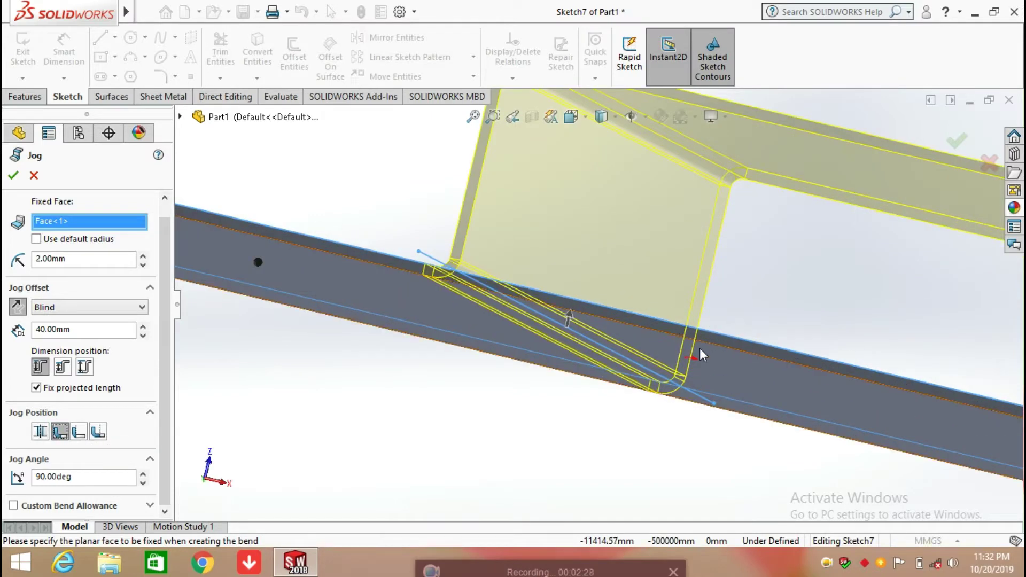
pyautogui.click(79, 432)
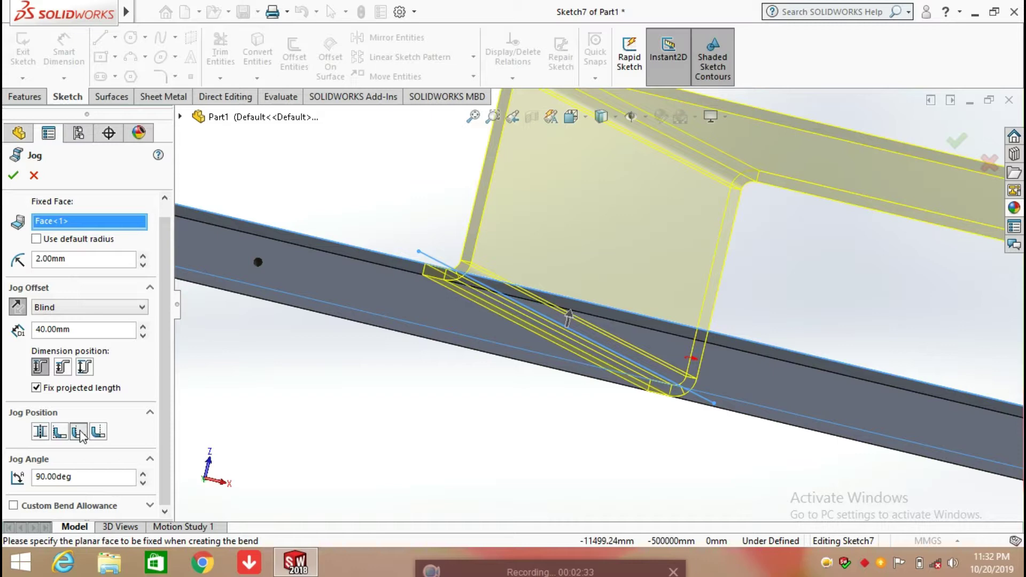
pyautogui.moveTo(568, 415); pyautogui.dragTo(570, 438, button='middle')
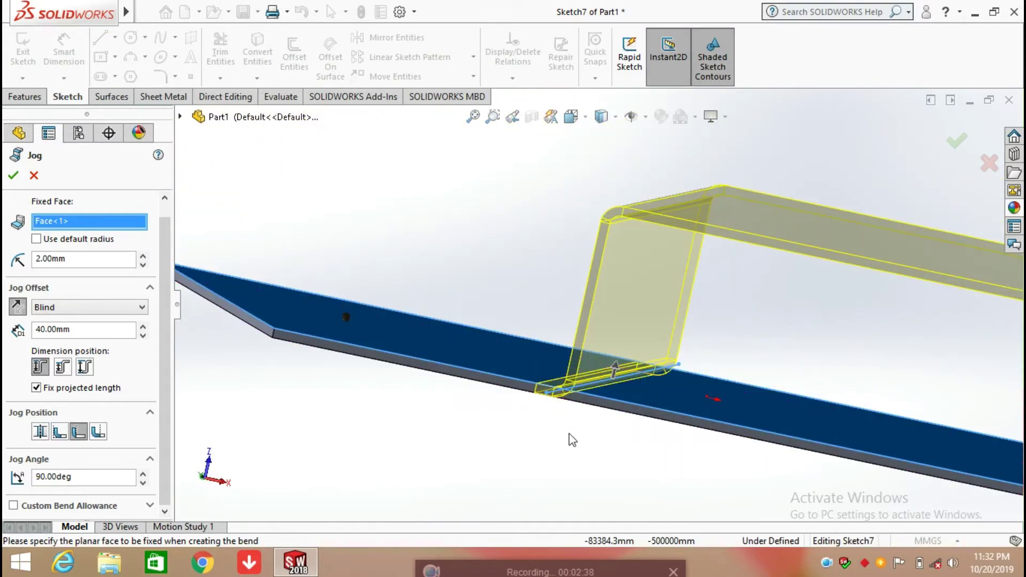
pyautogui.click(99, 432)
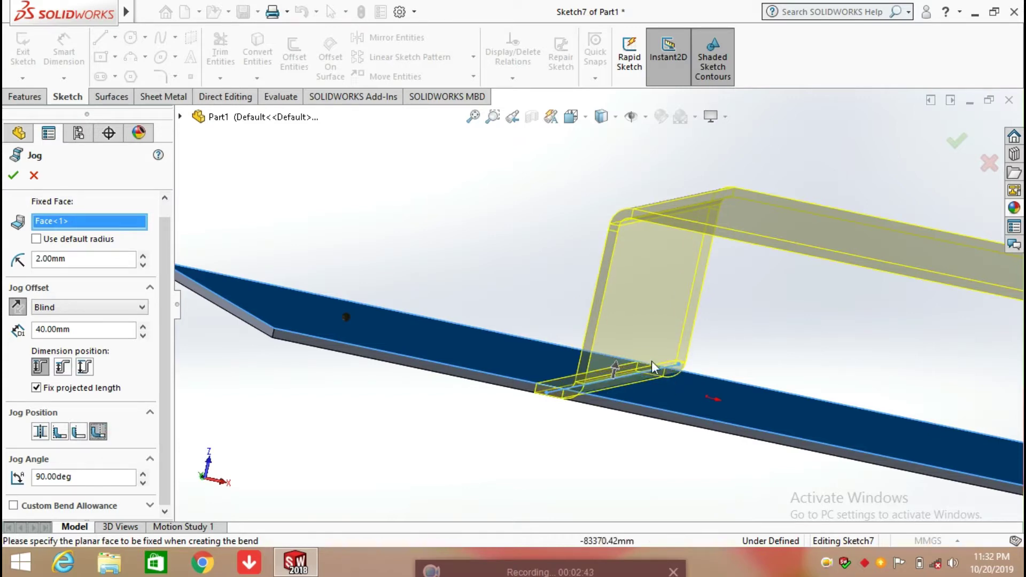
pyautogui.scroll(-2, 621, 374)
pyautogui.scroll(-2, 581, 383)
pyautogui.scroll(3, 581, 382)
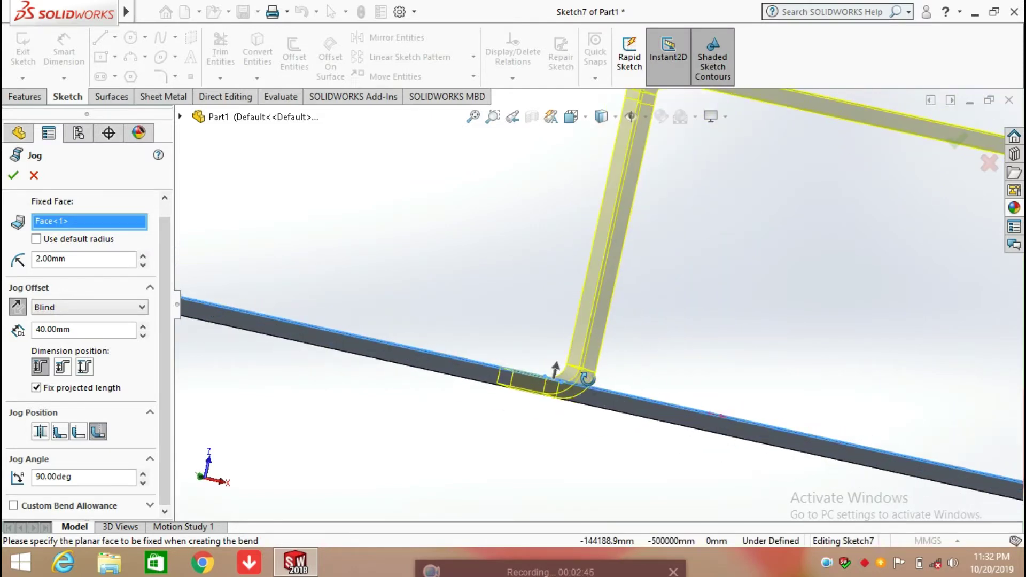
pyautogui.scroll(-4, 569, 387)
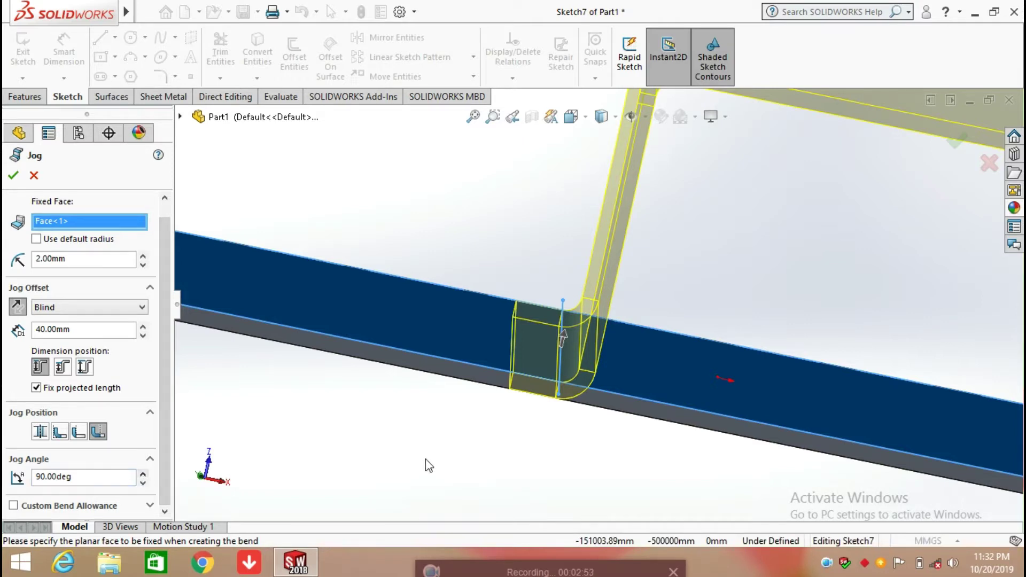
pyautogui.scroll(5, 425, 460)
pyautogui.moveTo(338, 401); pyautogui.dragTo(379, 394, button='middle')
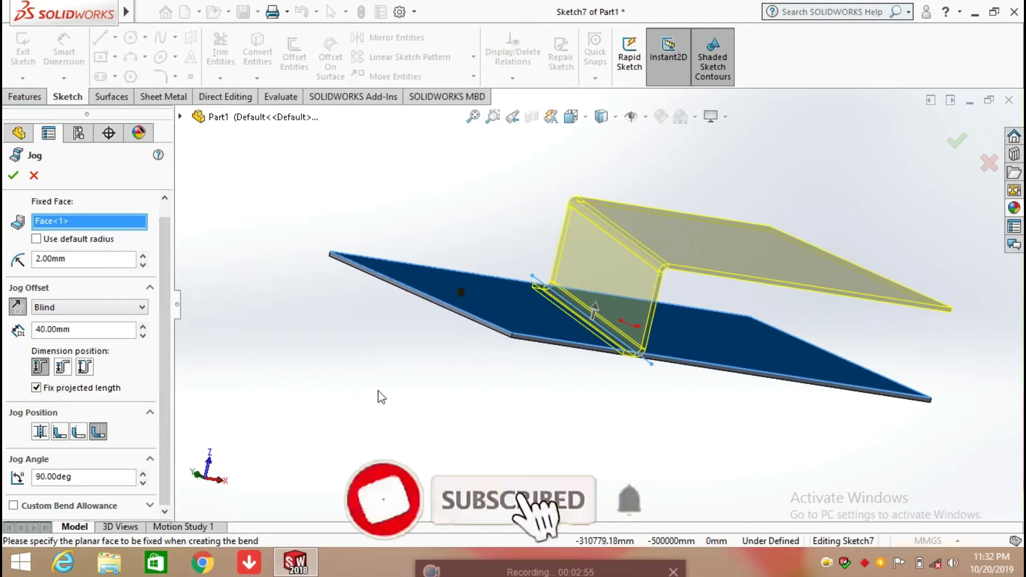
# - Raise the jog angle to 109.00deg and confirm to create Jog1
pyautogui.click(142, 473)
pyautogui.click(142, 473)
pyautogui.click(142, 473)
pyautogui.click(143, 473)
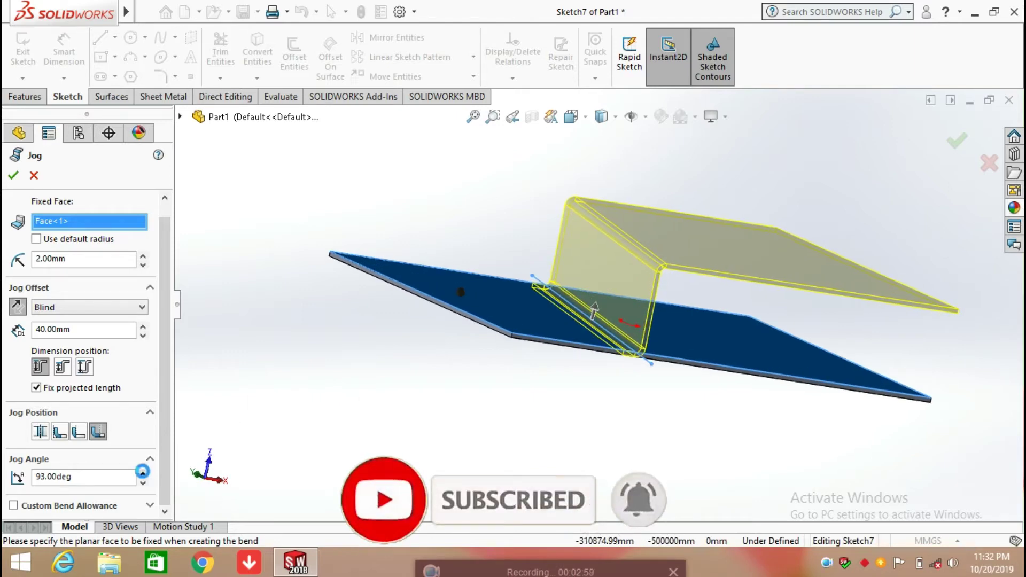
pyautogui.click(142, 473)
pyautogui.click(143, 473)
pyautogui.click(142, 473)
pyautogui.click(143, 473)
pyautogui.click(143, 472)
pyautogui.click(143, 472)
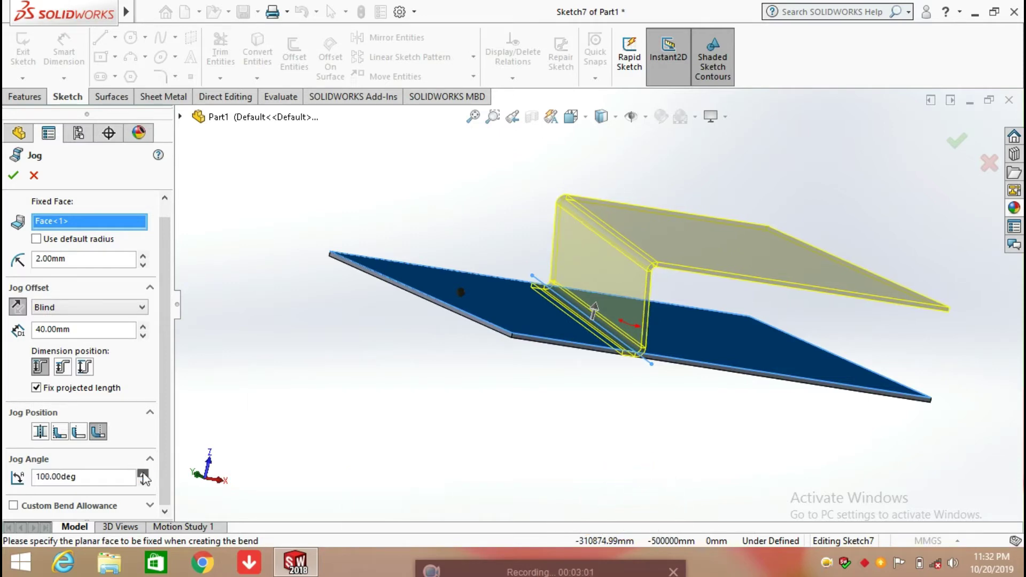
pyautogui.click(143, 473)
pyautogui.click(143, 472)
pyautogui.click(143, 473)
pyautogui.click(142, 473)
pyautogui.click(143, 473)
pyautogui.click(143, 473)
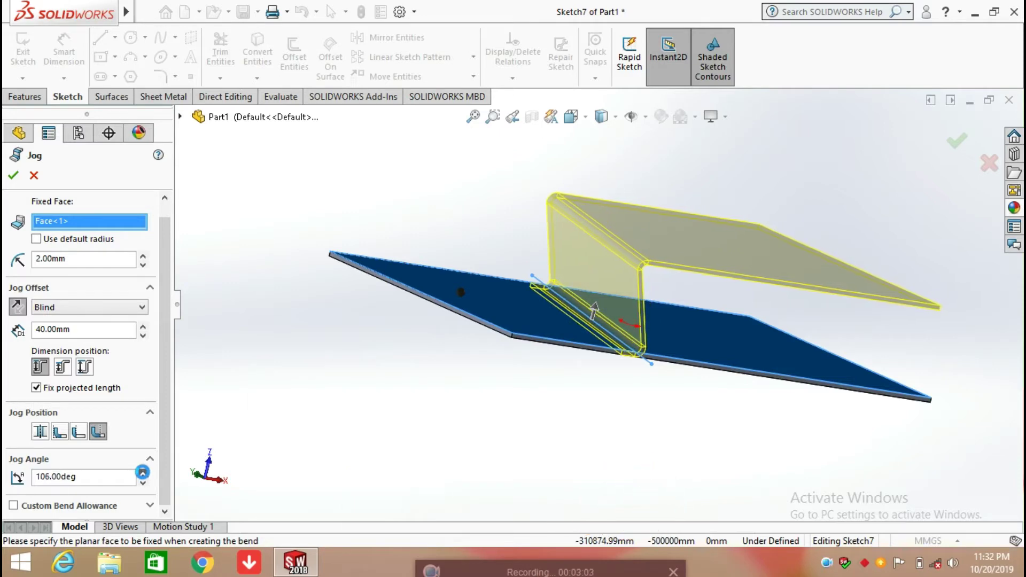
pyautogui.click(142, 473)
pyautogui.click(143, 473)
pyautogui.click(143, 473)
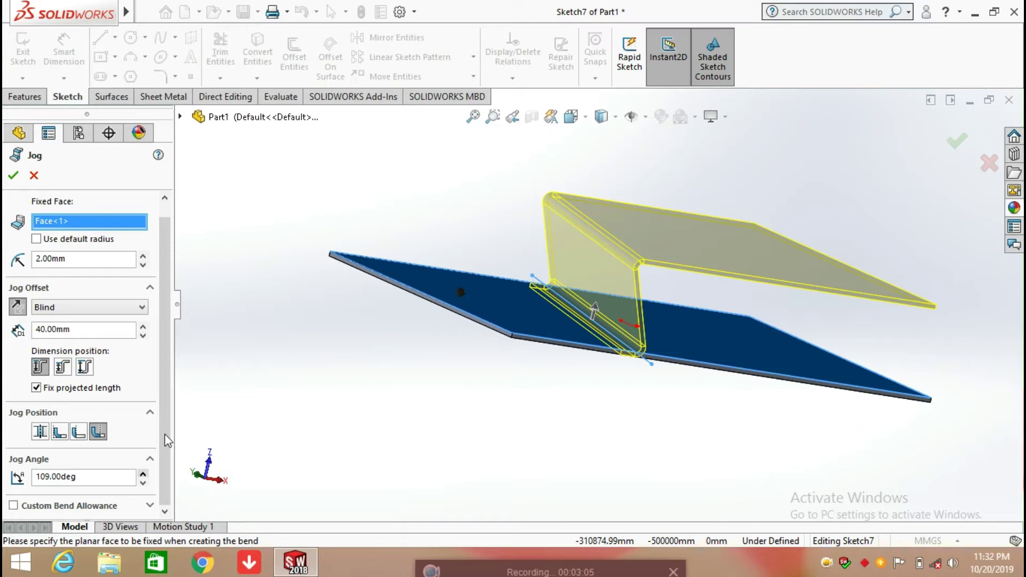
pyautogui.click(14, 179)
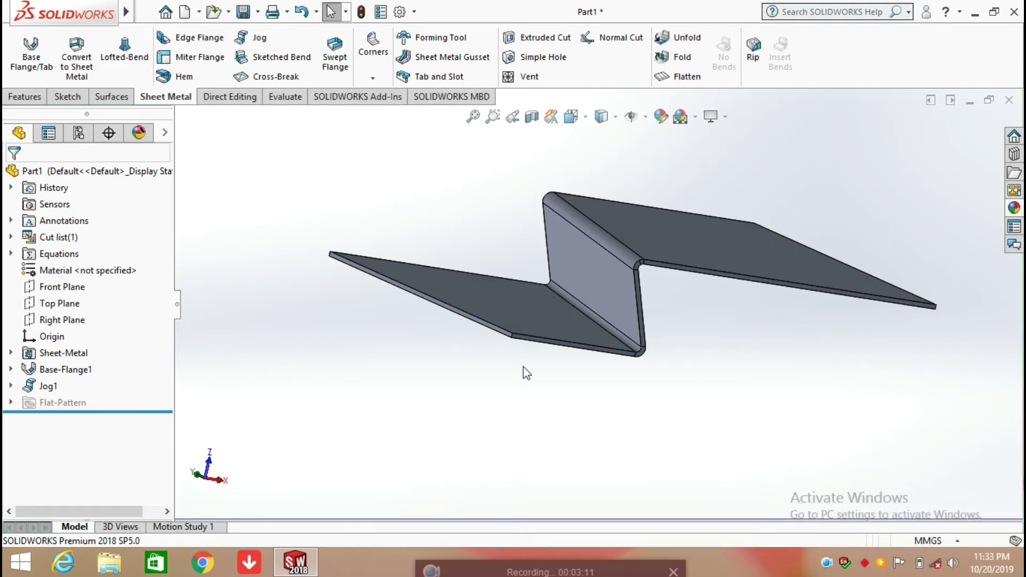
# - Orbit the finished Z-shaped part to inspect the jog, then minimize SOLIDWORKS
pyautogui.moveTo(703, 420); pyautogui.dragTo(659, 314, button='middle')
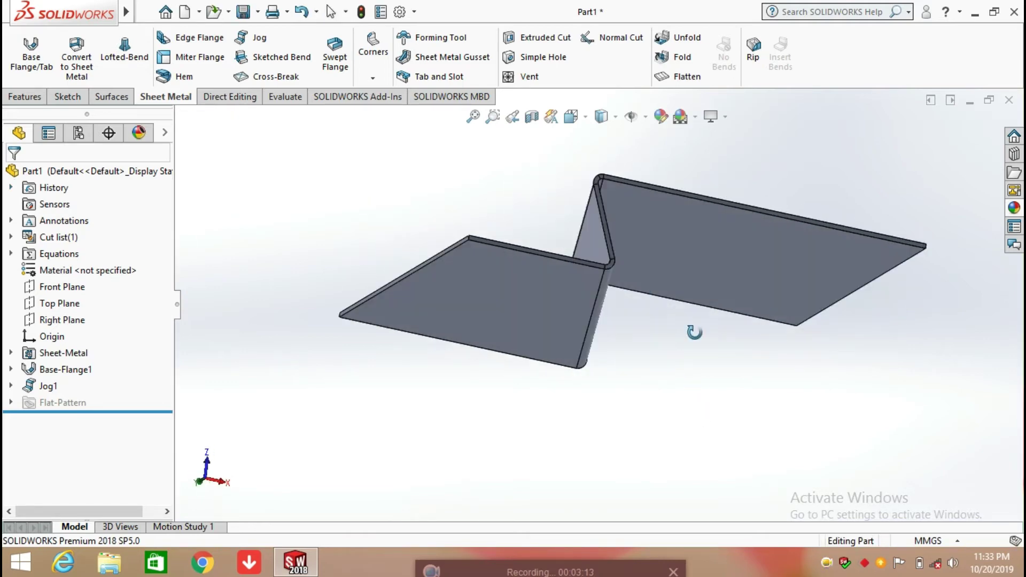
pyautogui.moveTo(694, 331)
pyautogui.mouseDown(button='middle')
pyautogui.moveTo(713, 379)
pyautogui.moveTo(682, 336)
pyautogui.mouseUp(button='middle')
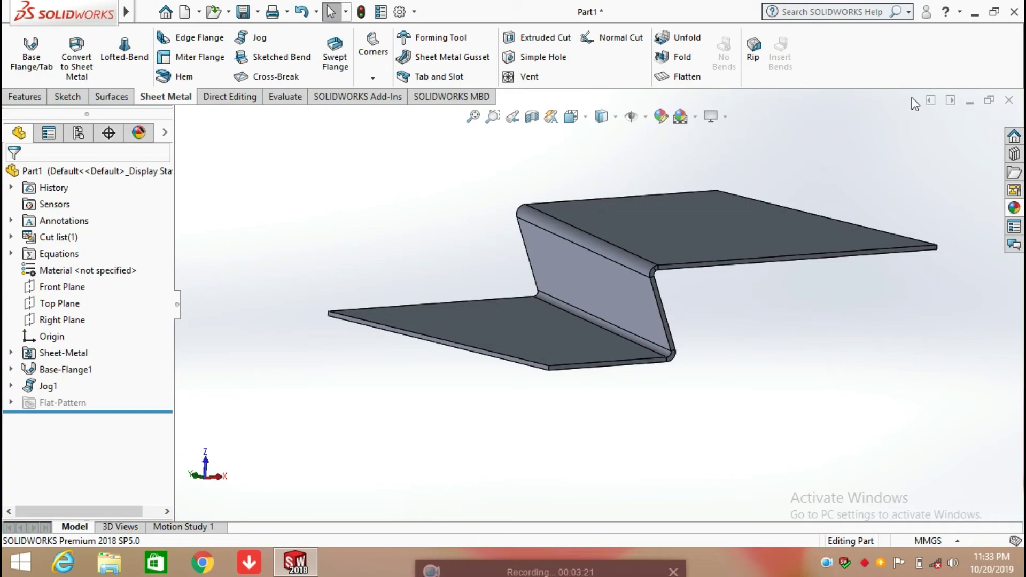
pyautogui.click(975, 12)
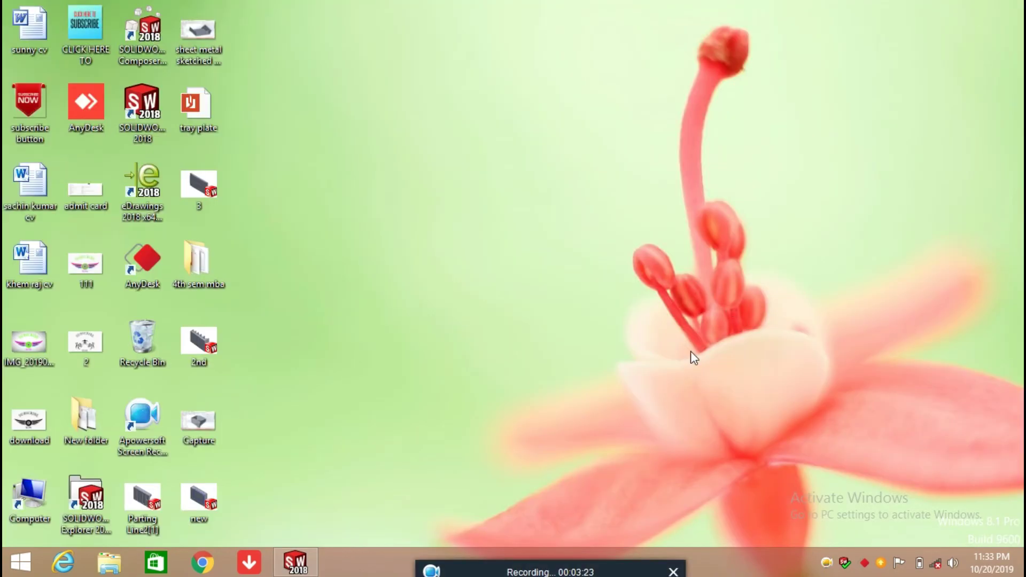